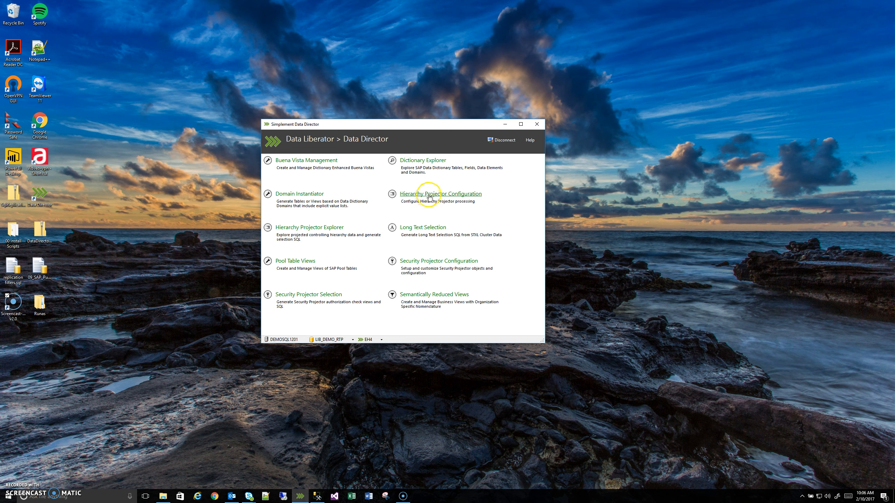
# - Open the Hierarchy Projector configuration and review its replicated SAP table dependencies, including CEPC, CSKS, SETLEAF and SETHEADER
pyautogui.click(431, 197)
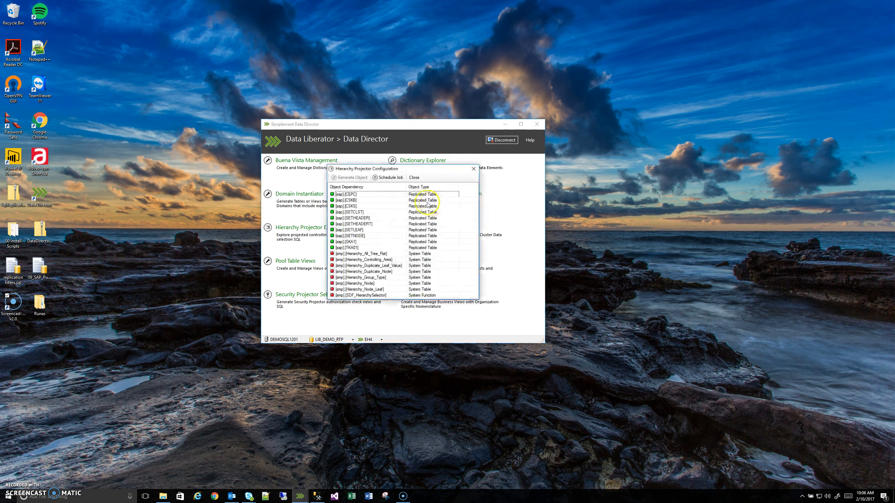
pyautogui.moveTo(413, 168)
pyautogui.mouseDown()
pyautogui.moveTo(415, 185)
pyautogui.moveTo(416, 178)
pyautogui.mouseUp()
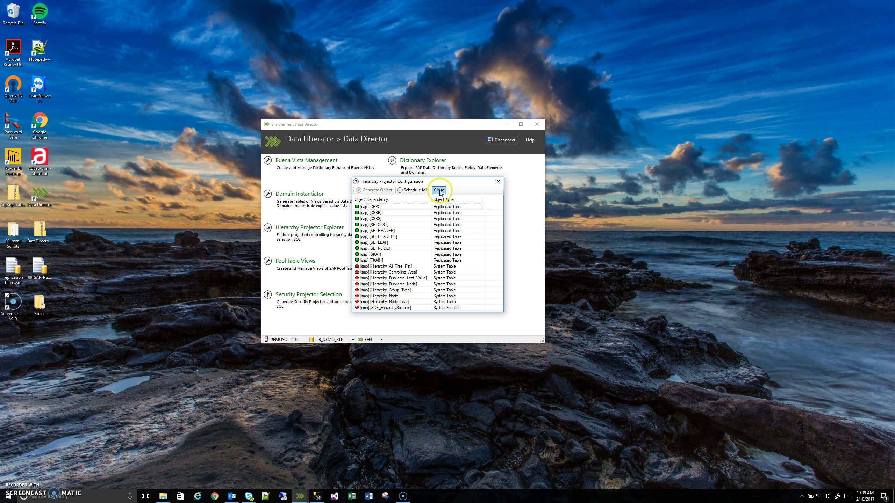
pyautogui.click(443, 190)
pyautogui.click(379, 208)
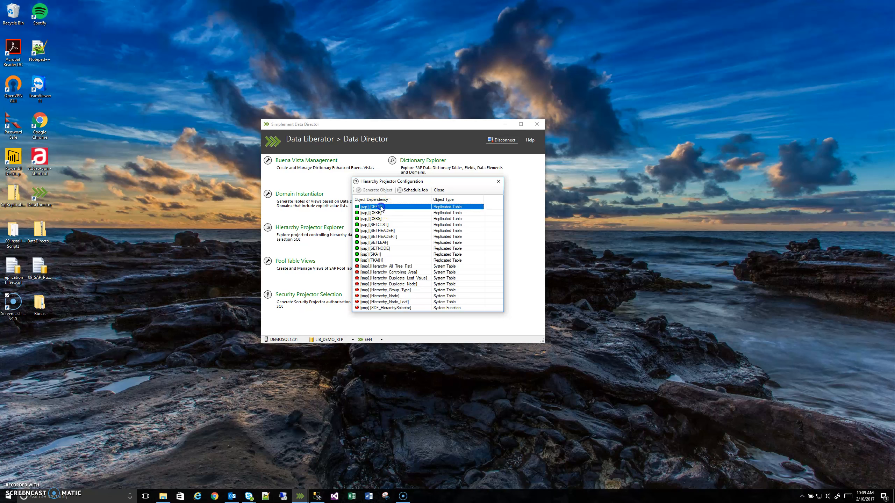
pyautogui.click(379, 243)
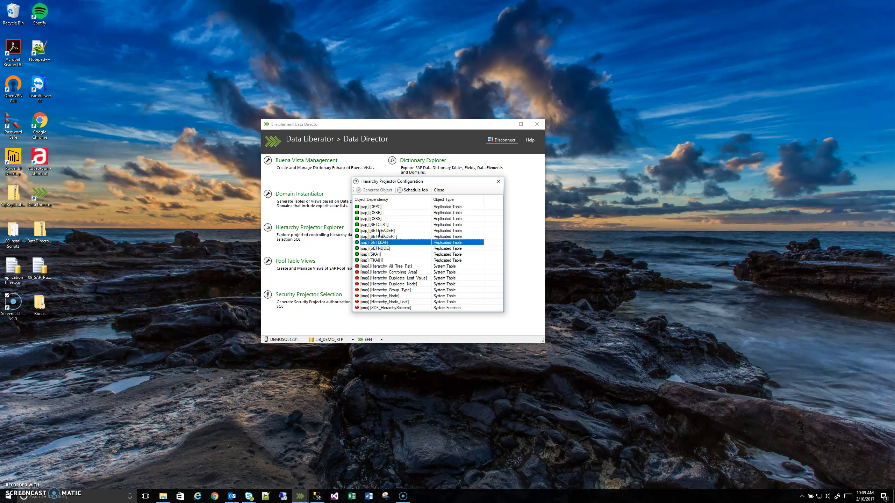
pyautogui.click(380, 231)
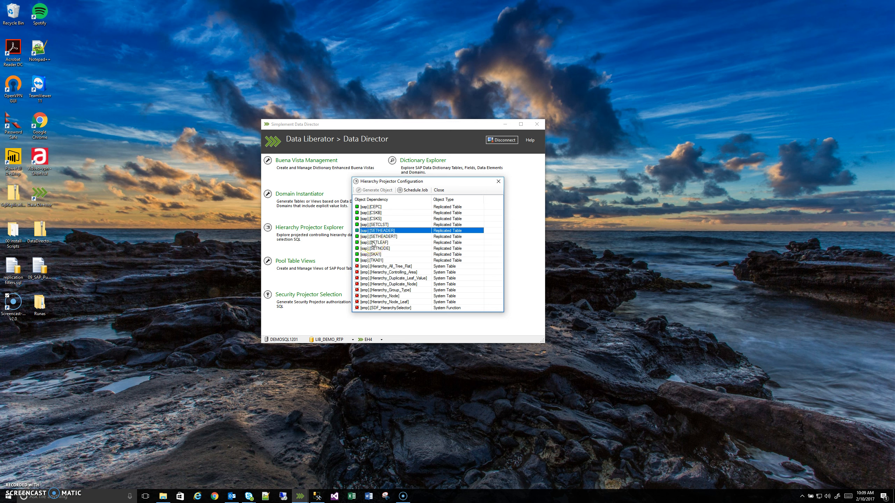
pyautogui.click(393, 221)
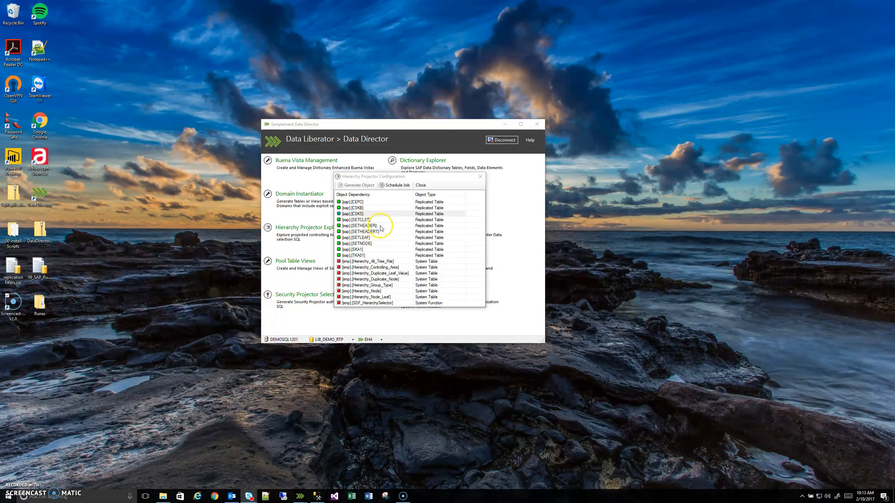
pyautogui.click(375, 226)
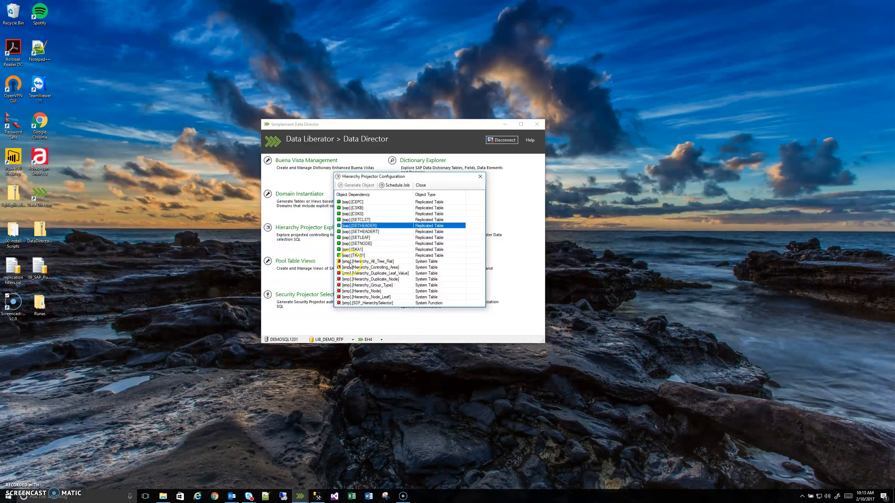
# - Generate each missing system object, from the Hierarchy_All_Tree_Flat table through the SDF_HierarchySelector function
pyautogui.click(357, 262)
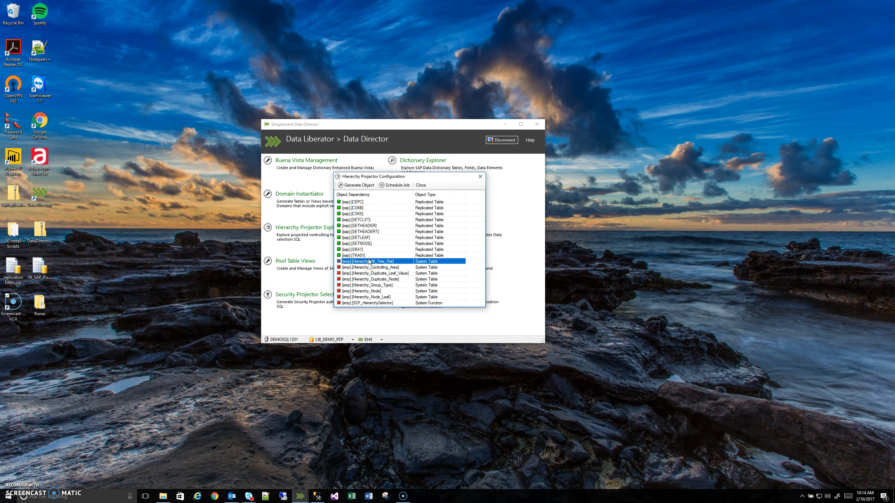
pyautogui.click(362, 268)
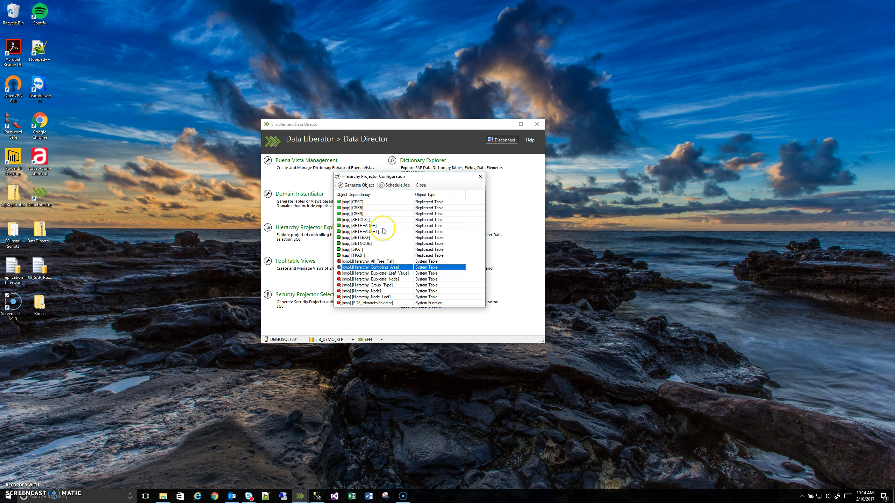
pyautogui.click(419, 176)
pyautogui.moveTo(419, 176); pyautogui.dragTo(411, 176)
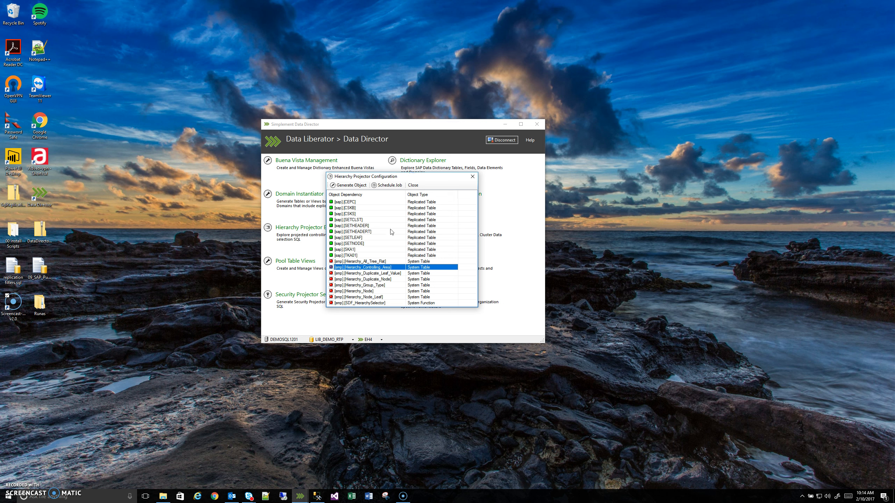
pyautogui.click(363, 261)
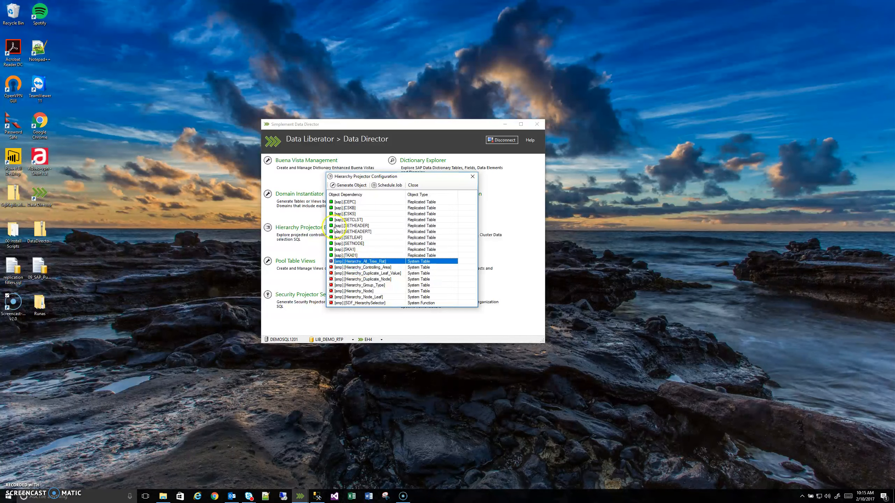
pyautogui.click(351, 186)
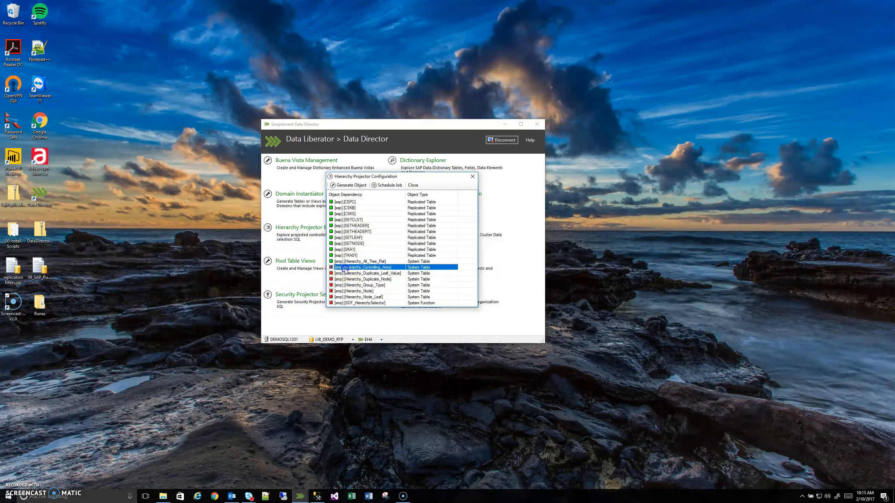
pyautogui.click(351, 186)
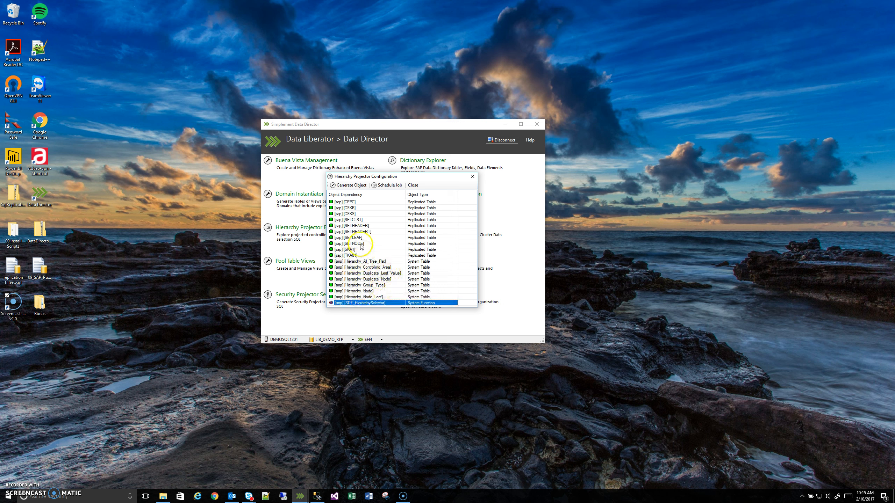
pyautogui.click(351, 185)
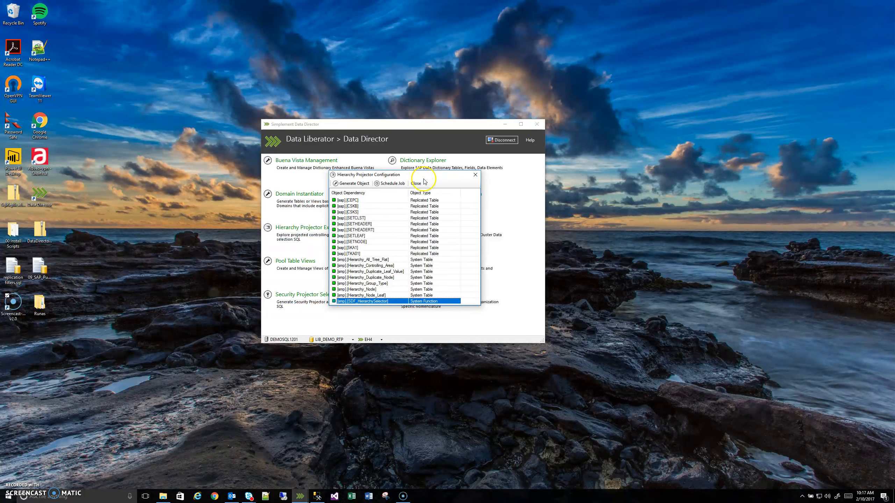
# - Start scheduling a Hierarchy Projector processing job and examine its job name
pyautogui.click(347, 200)
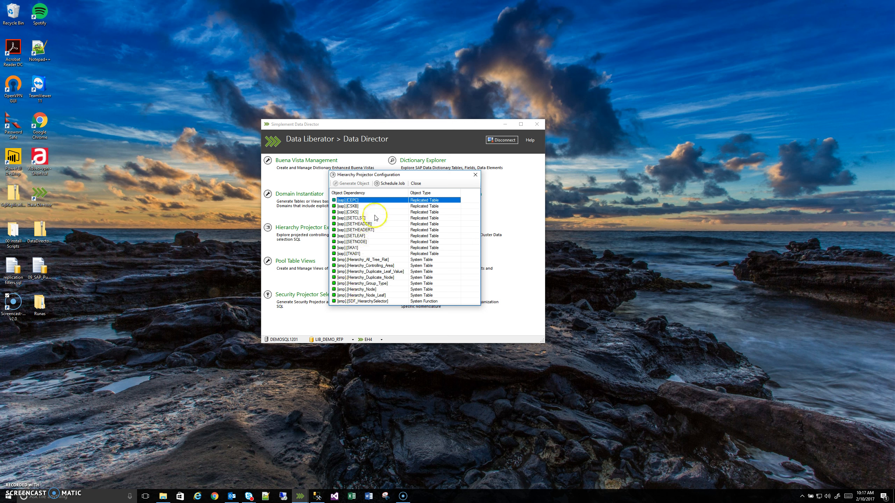
pyautogui.click(386, 184)
pyautogui.click(389, 183)
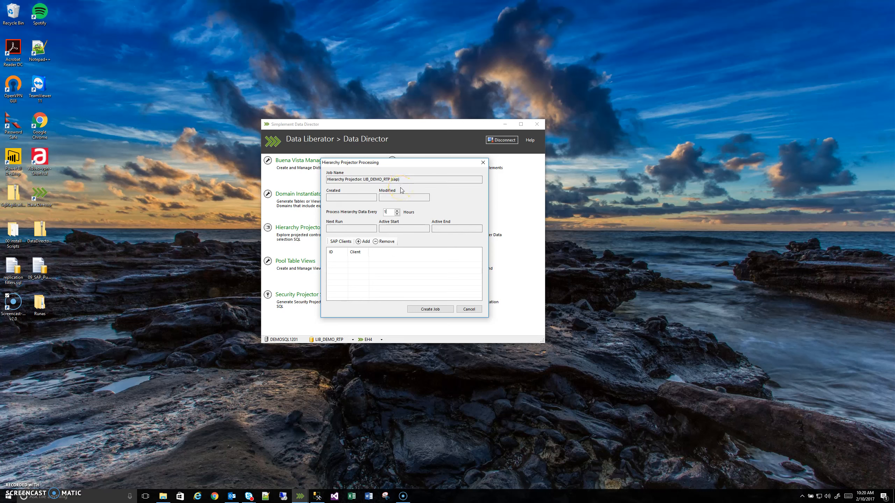
pyautogui.moveTo(402, 179); pyautogui.dragTo(326, 180)
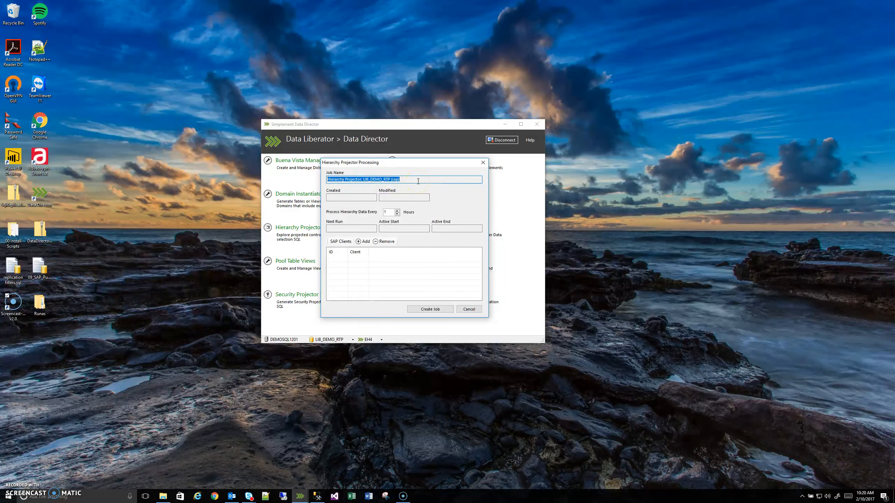
pyautogui.click(404, 179)
pyautogui.moveTo(329, 179); pyautogui.dragTo(366, 179)
pyautogui.click(404, 179)
# - Add SAP client 800 and create the job with hierarchy data processed every 1 hour
pyautogui.click(391, 213)
pyautogui.click(362, 244)
pyautogui.click(381, 239)
pyautogui.moveTo(381, 239); pyautogui.dragTo(370, 240)
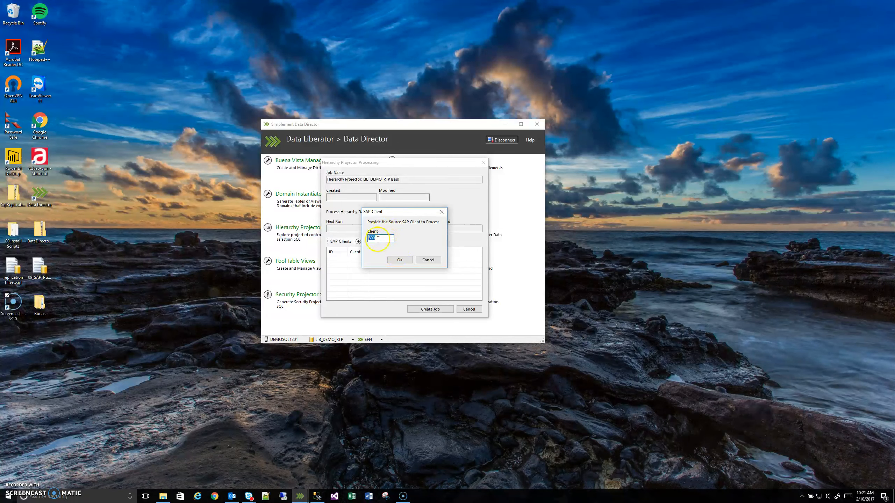
pyautogui.click(399, 260)
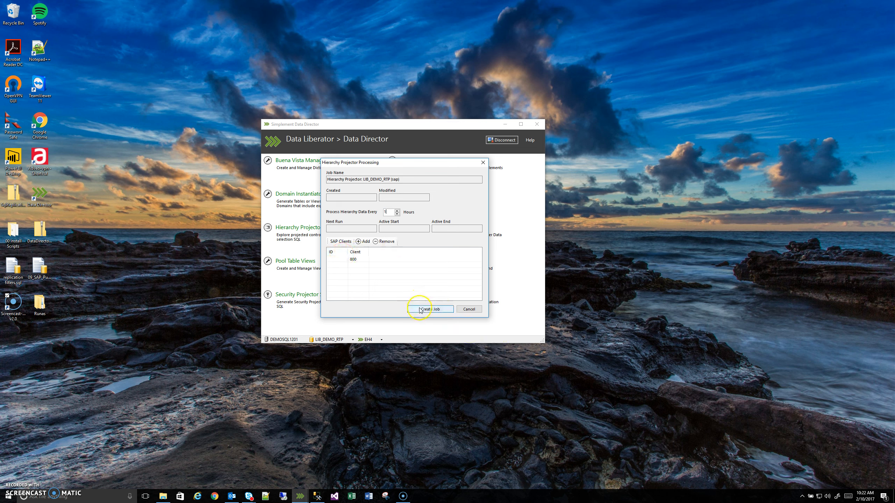
pyautogui.press('Return')
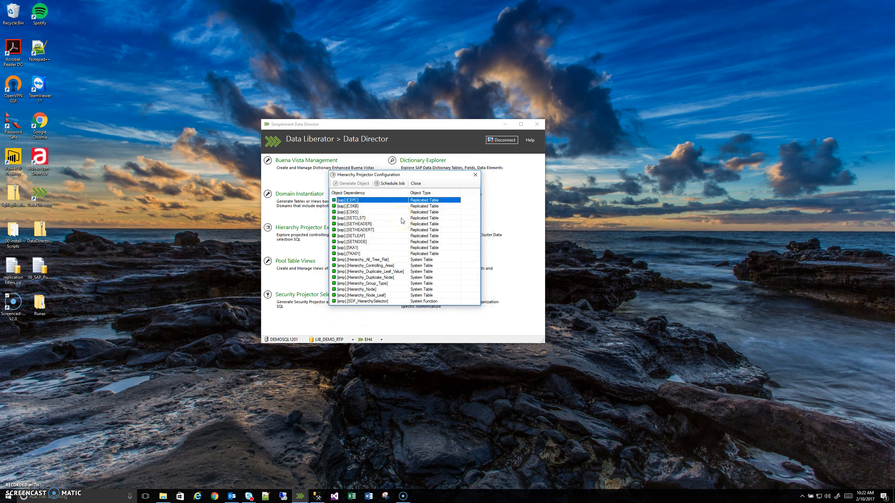
# - Reopen the scheduled Hierarchy Projector job and examine its name and schedule details
pyautogui.click(392, 184)
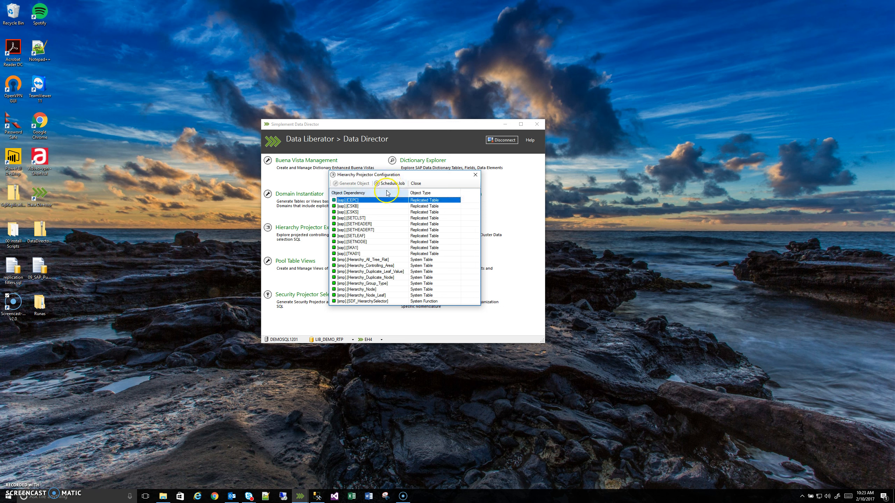
pyautogui.click(388, 182)
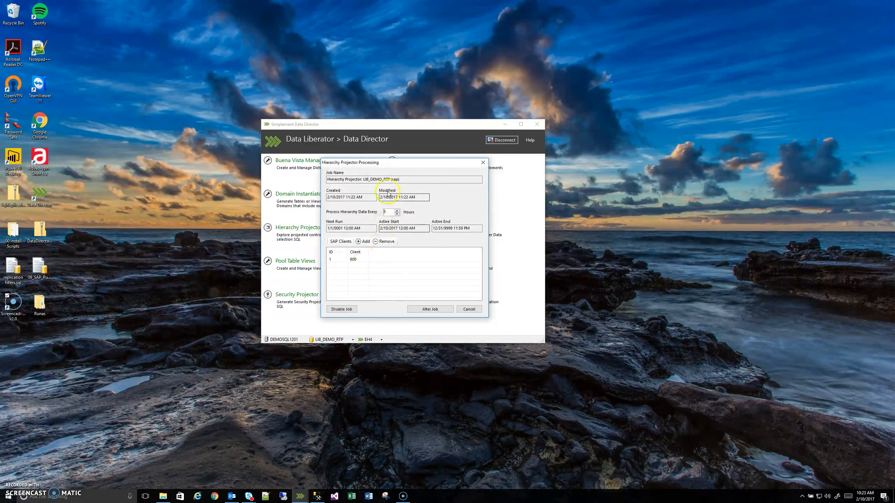
pyautogui.moveTo(400, 179); pyautogui.dragTo(321, 181)
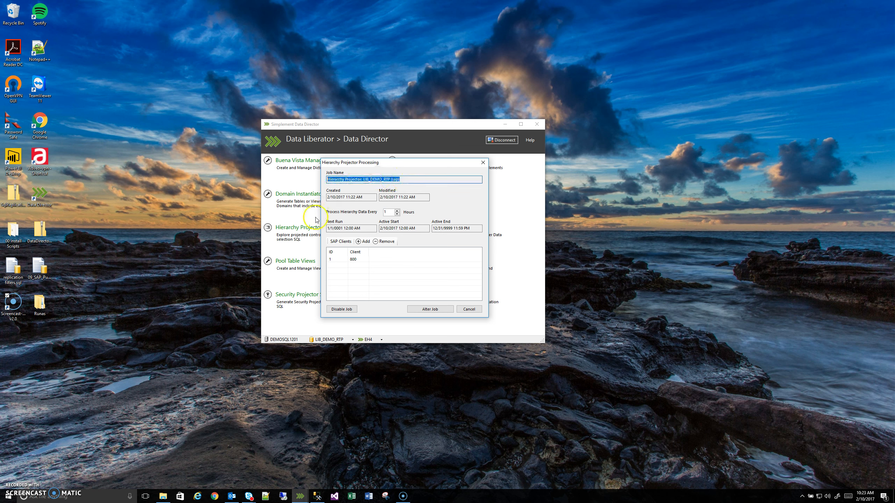